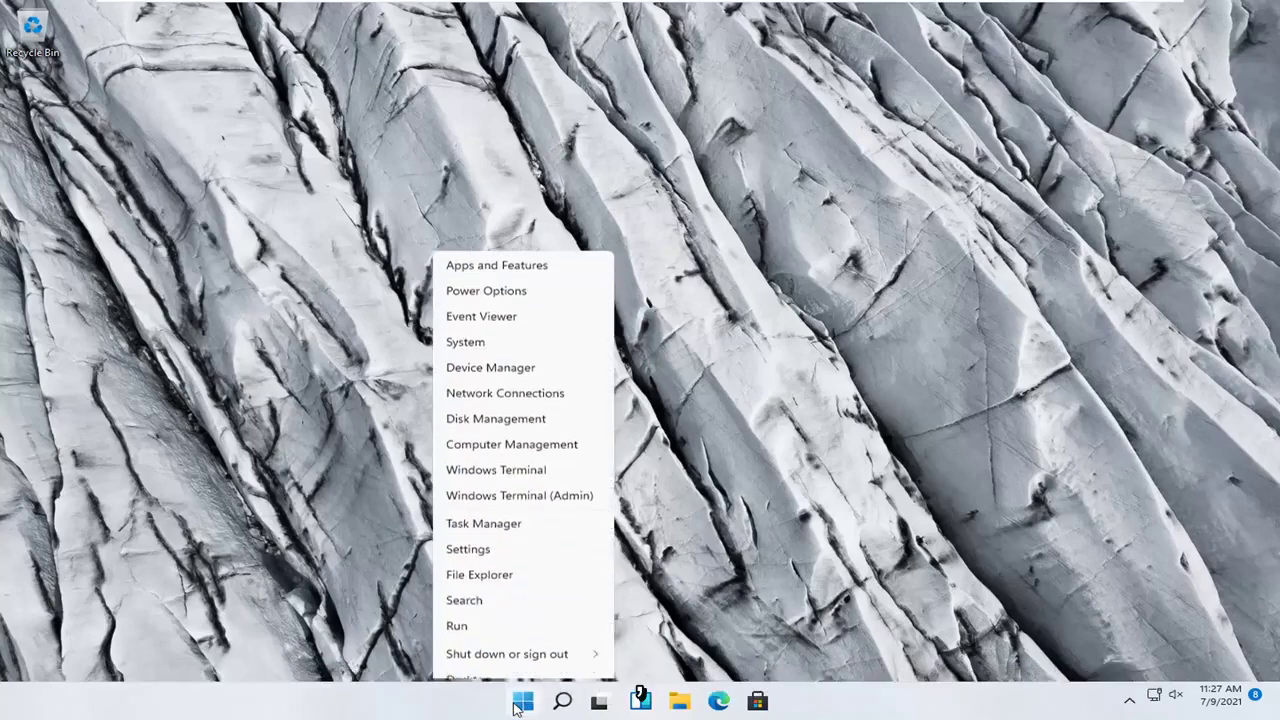
Step: Open the list of other troubleshooters in the Windows System settings
{"action": "left_click", "coordinate": [489, 538]}
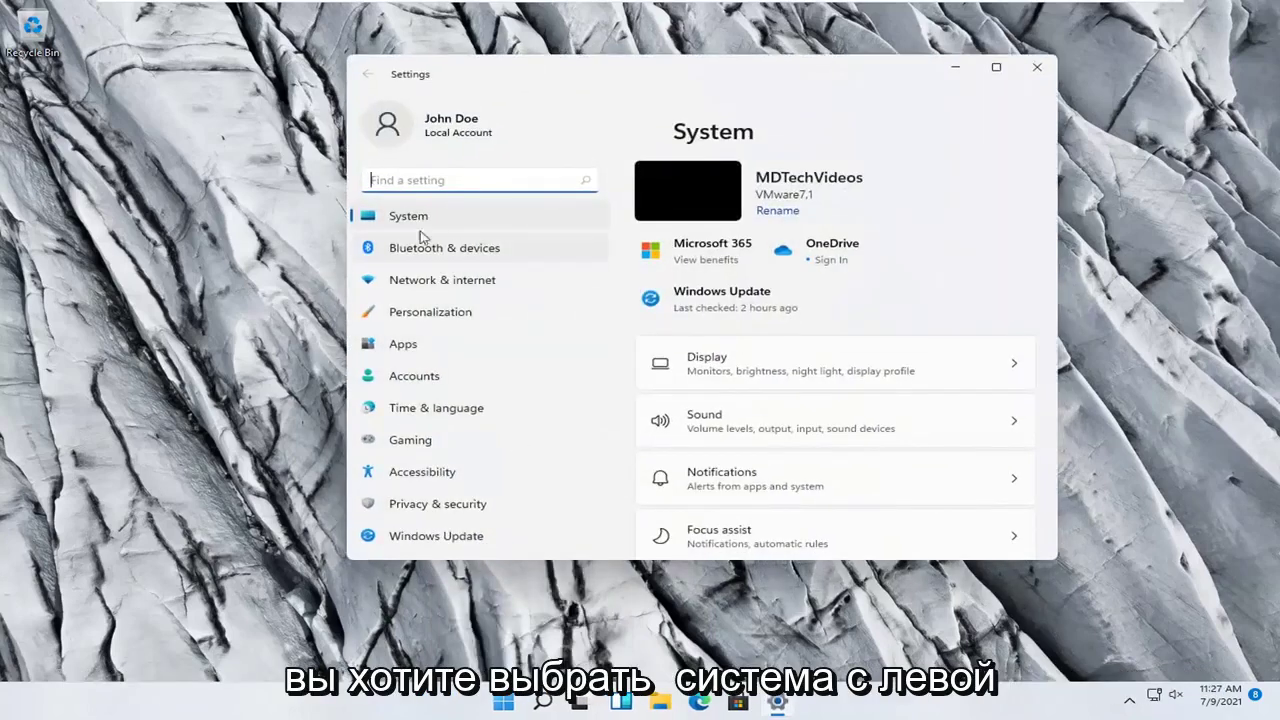
{"action": "left_click", "coordinate": [407, 219]}
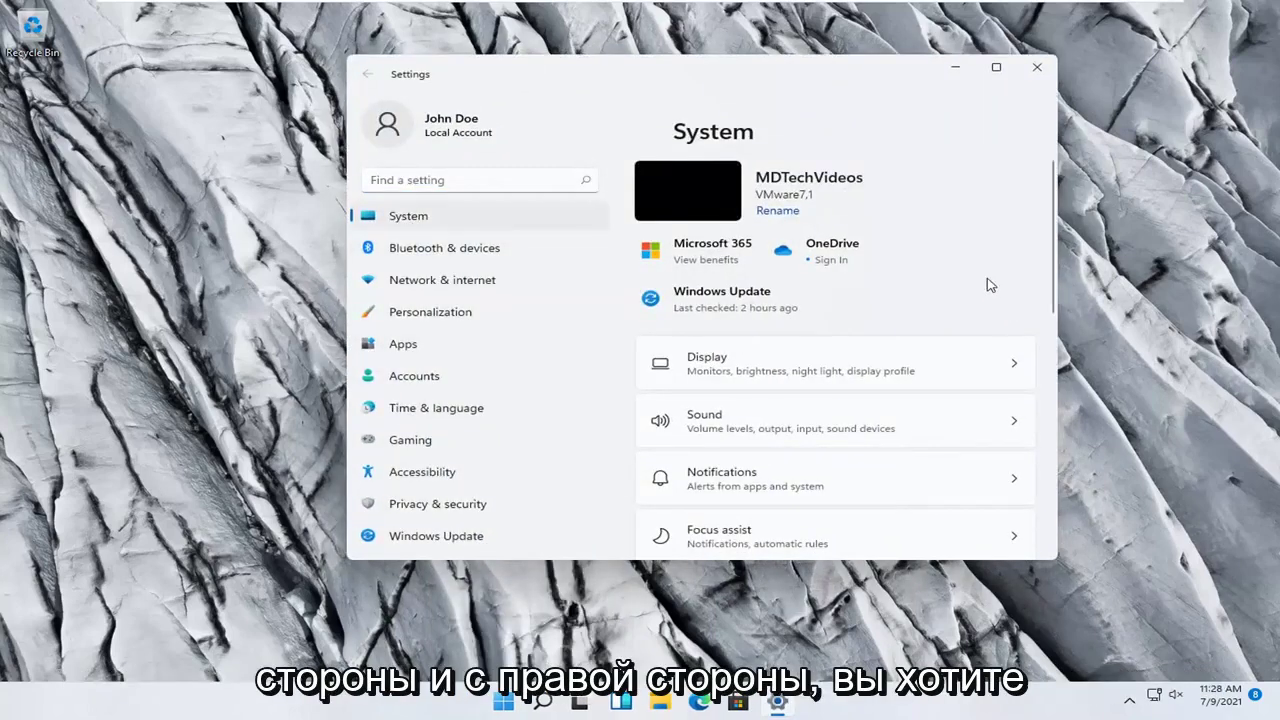
{"action": "scroll", "coordinate": [855, 363], "scroll_direction": "down", "scroll_amount": 5}
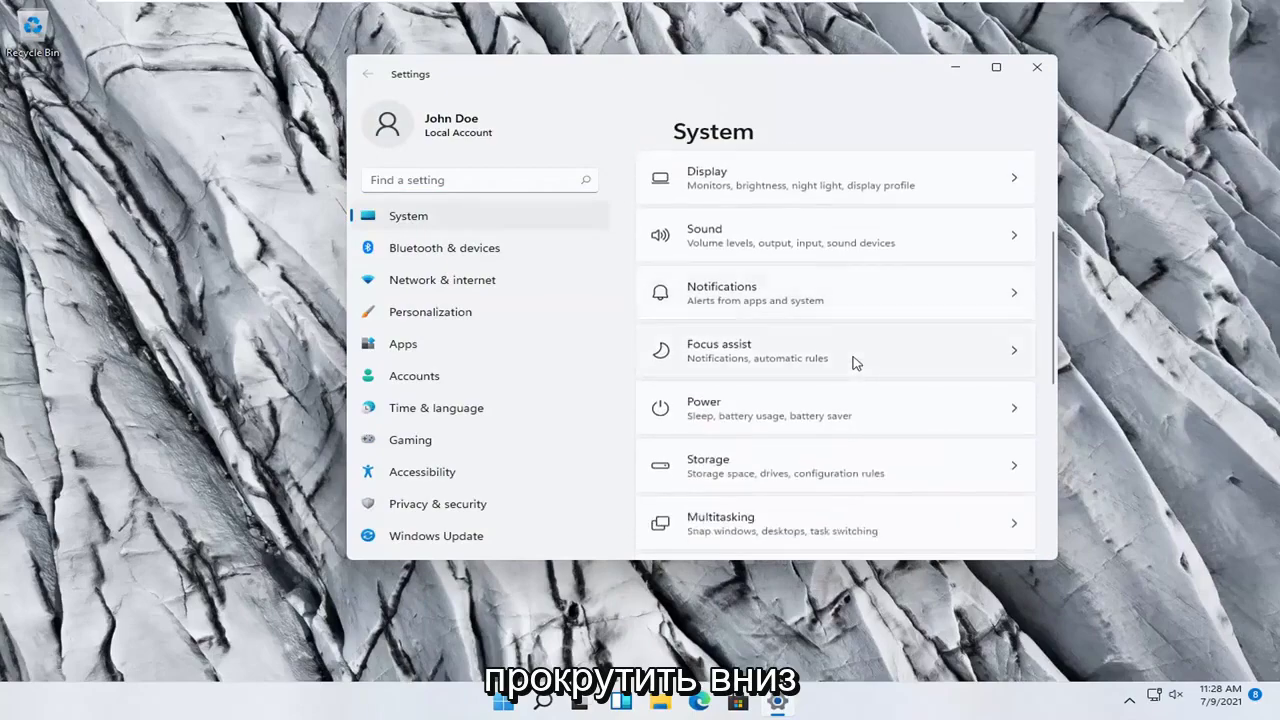
{"action": "scroll", "coordinate": [855, 363], "scroll_direction": "down", "scroll_amount": 2}
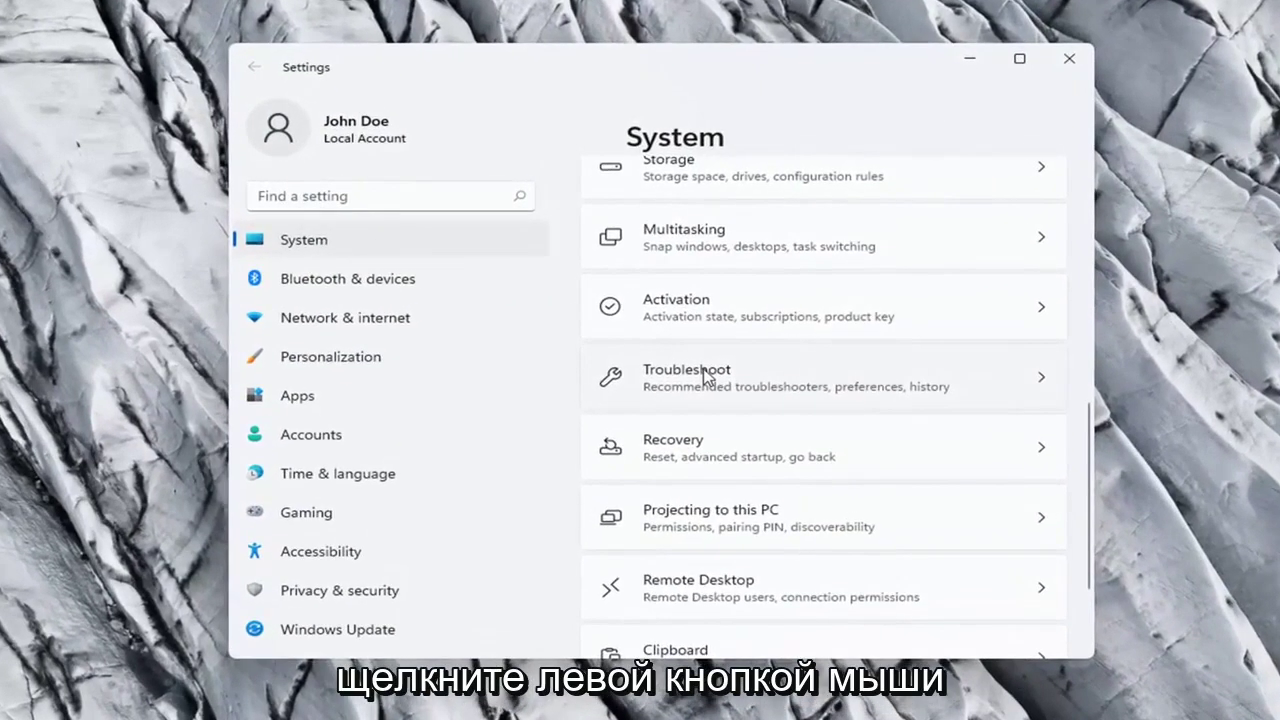
{"action": "left_click", "coordinate": [700, 366]}
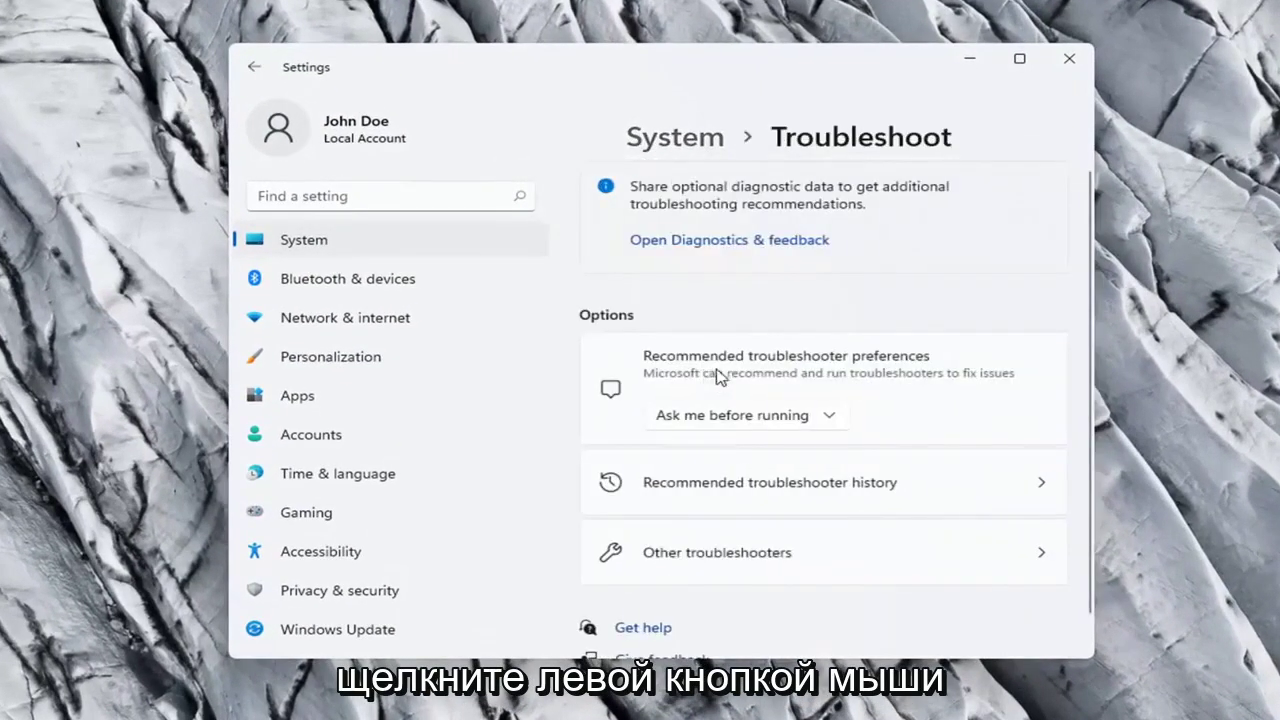
{"action": "scroll", "coordinate": [831, 344], "scroll_direction": "down", "scroll_amount": 1}
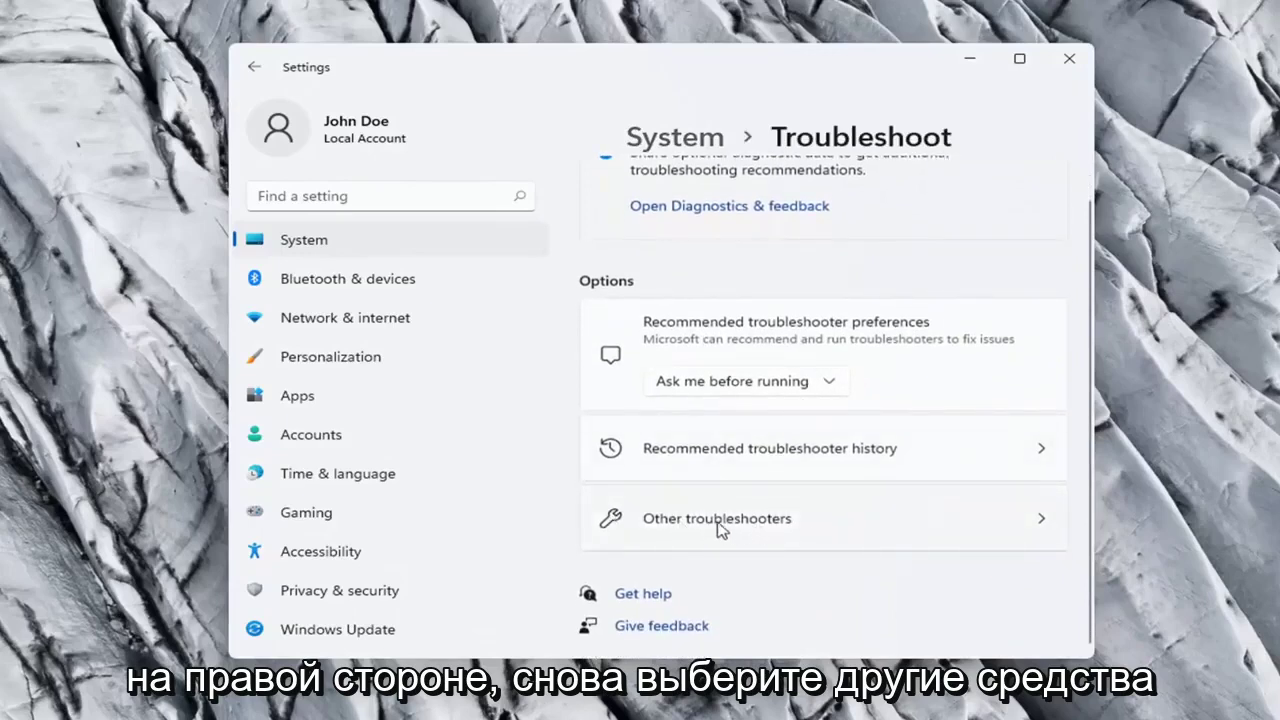
{"action": "left_click", "coordinate": [758, 528]}
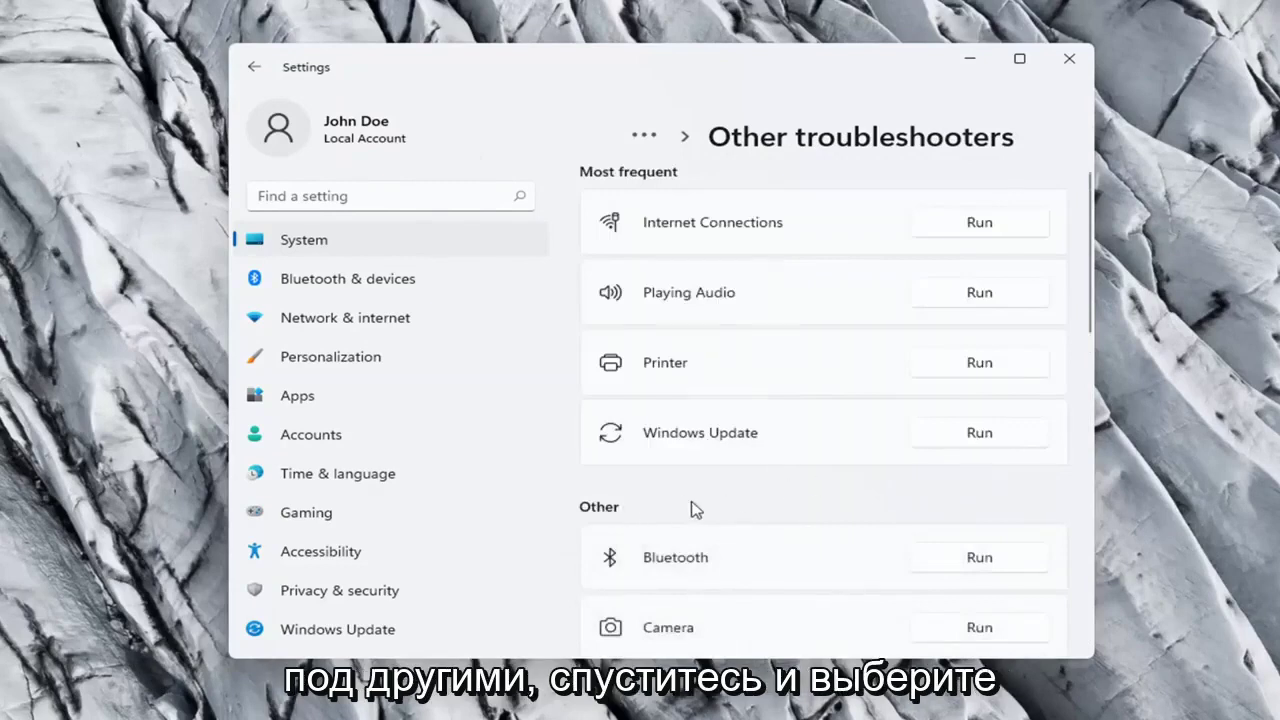
Step: Run the Network Adapter troubleshooter, and close both it and Settings once it finishes
{"action": "scroll", "coordinate": [695, 506], "scroll_direction": "down", "scroll_amount": 2}
{"action": "scroll", "coordinate": [698, 512], "scroll_direction": "down", "scroll_amount": 3}
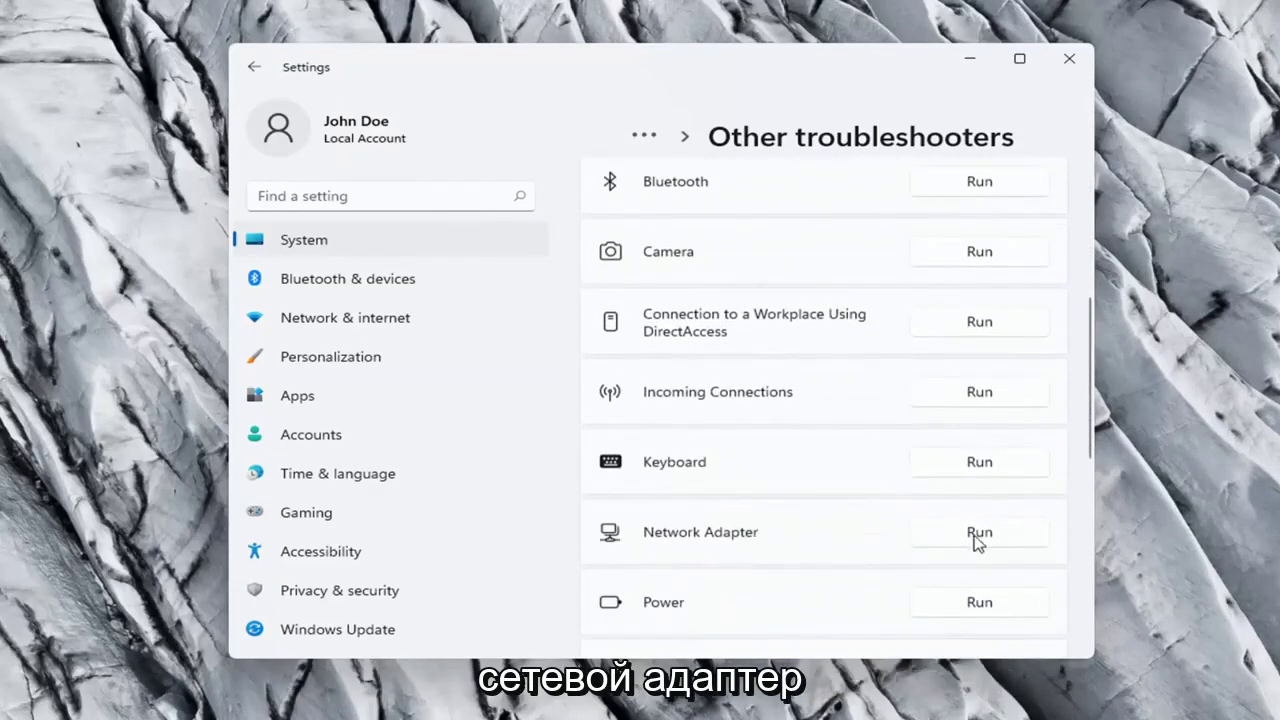
{"action": "left_click", "coordinate": [980, 534]}
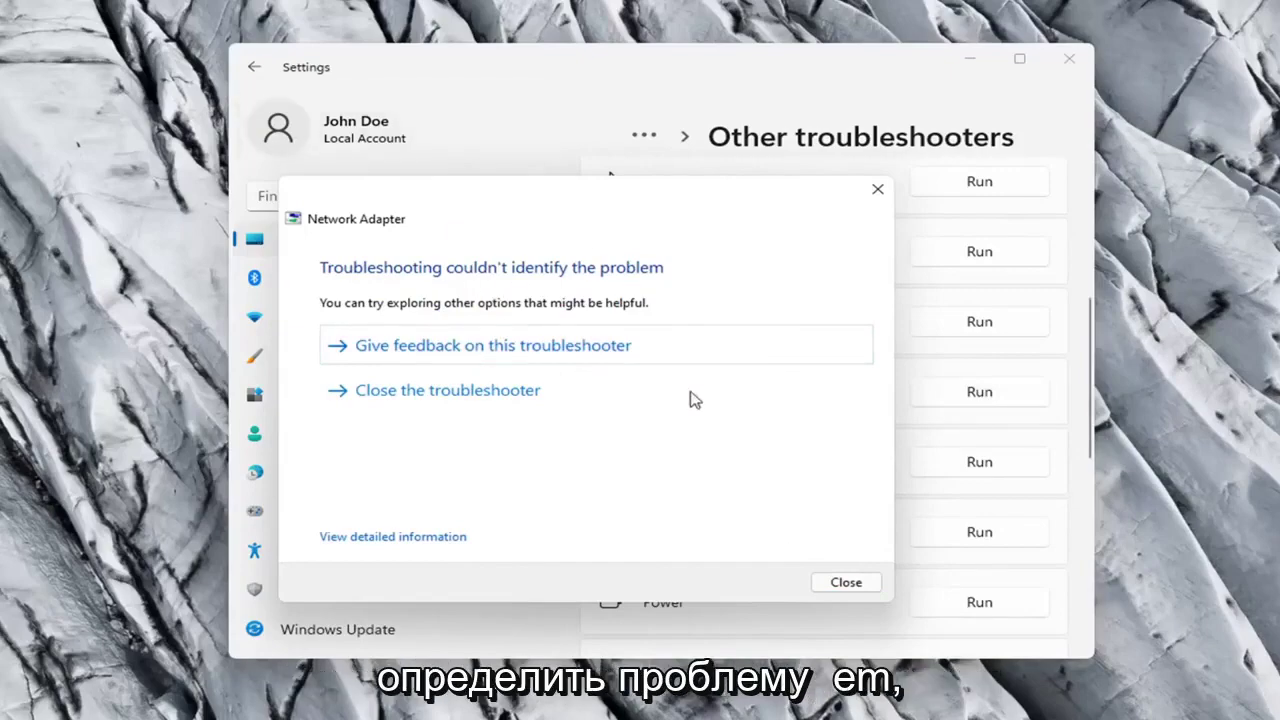
{"action": "left_click", "coordinate": [843, 586]}
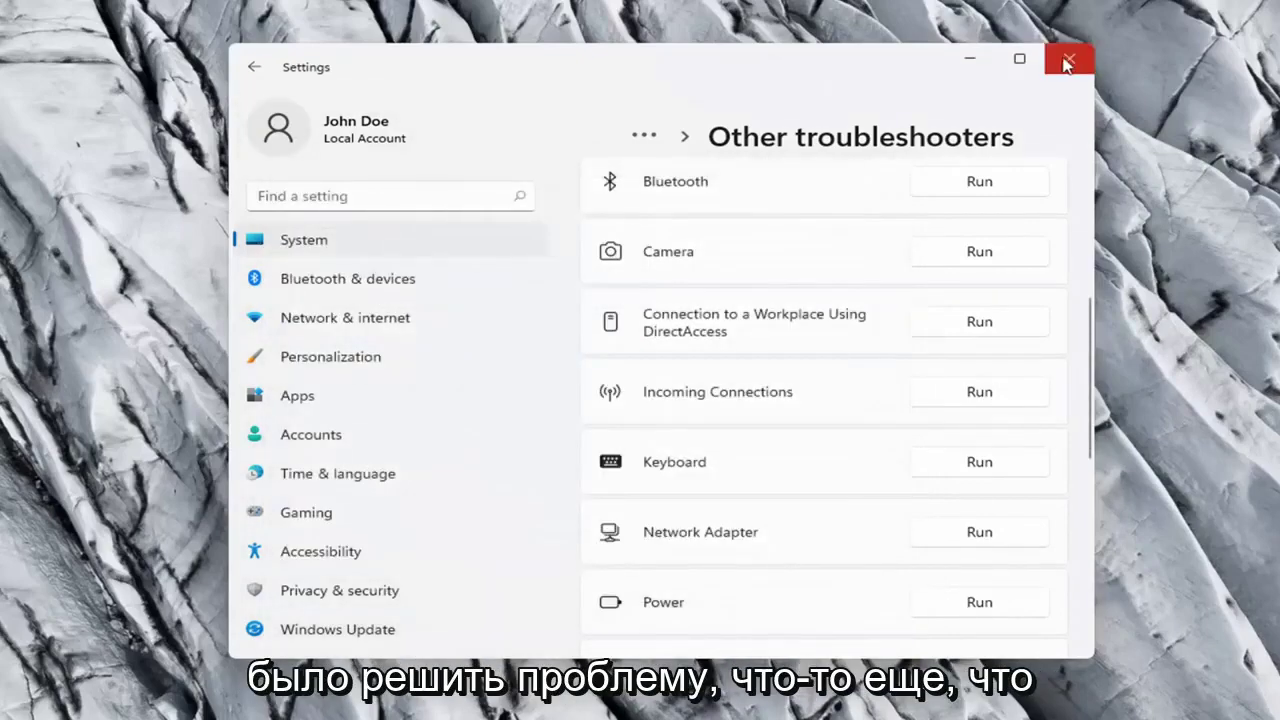
{"action": "left_click", "coordinate": [1066, 62]}
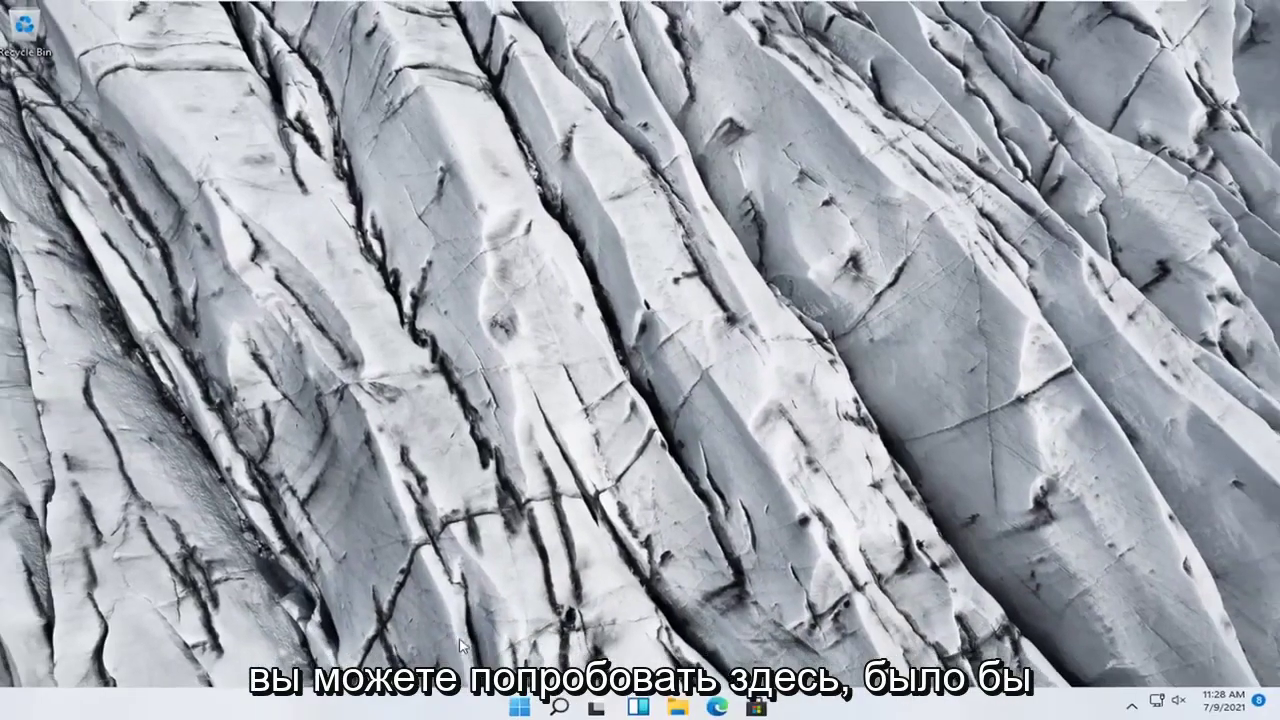
Step: Search Windows for cmd and launch Command Prompt as administrator
{"action": "left_click", "coordinate": [560, 705]}
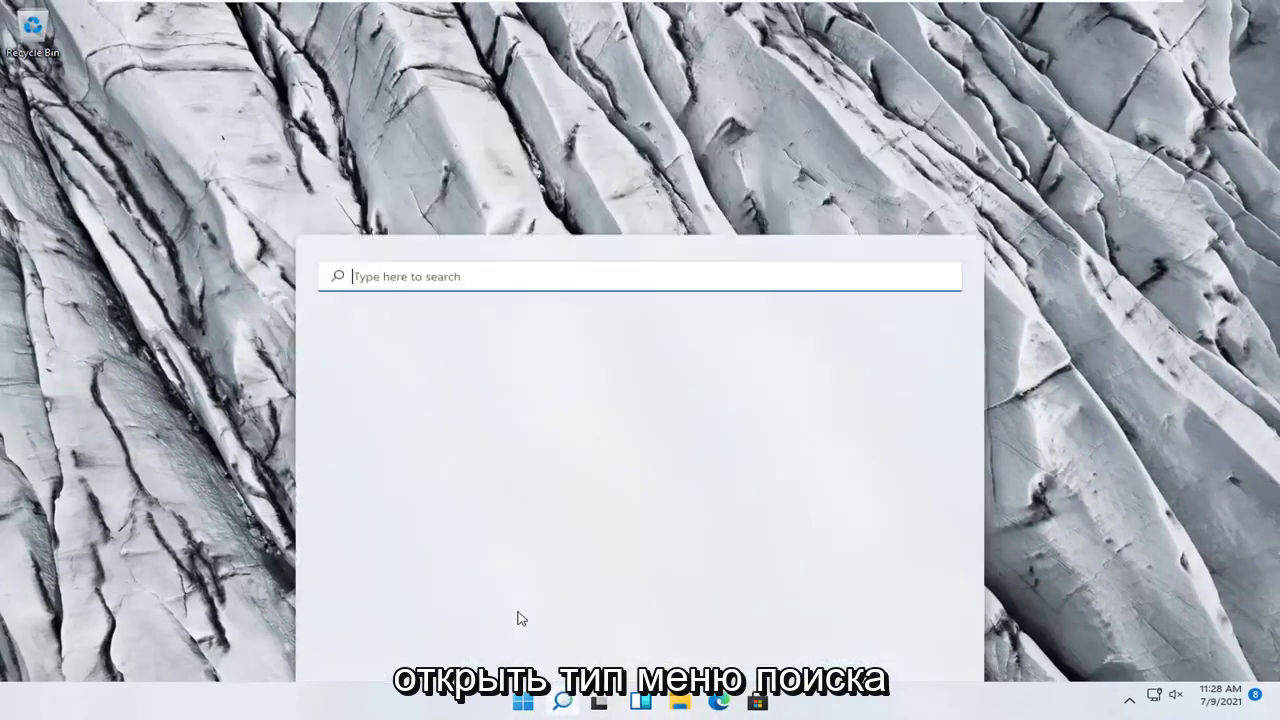
{"action": "type", "text": "cmd"}
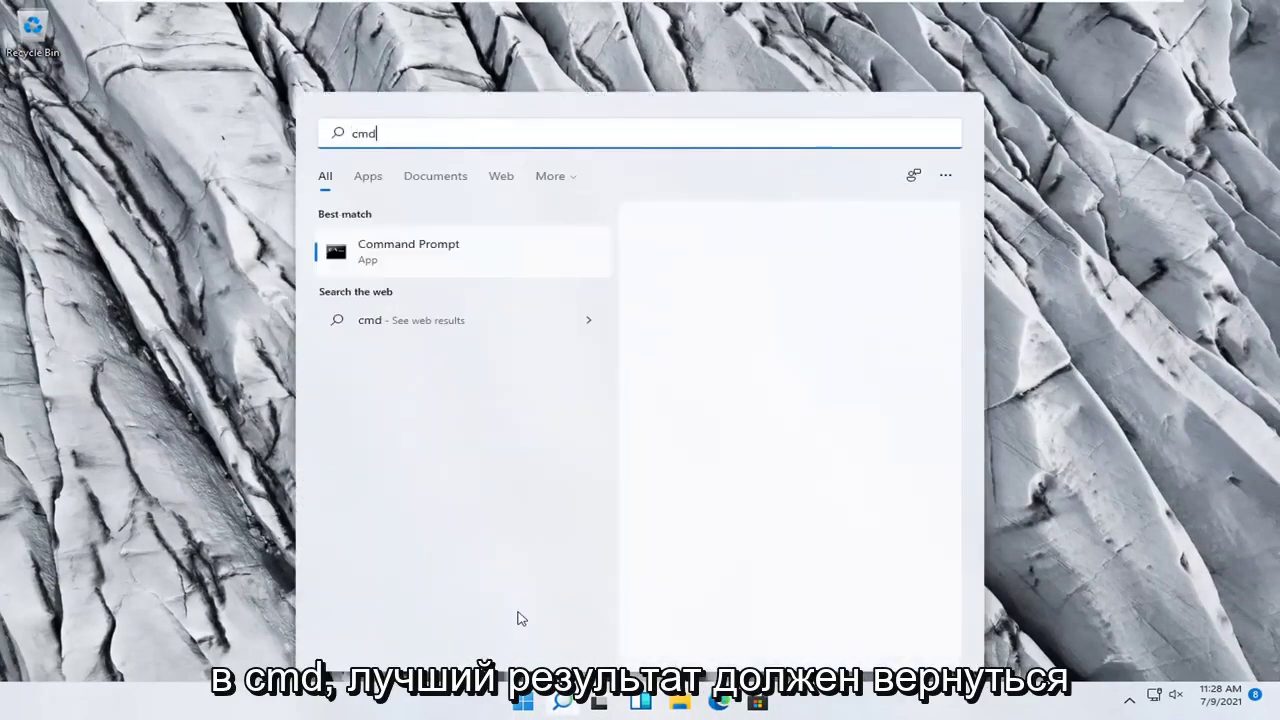
{"action": "right_click", "coordinate": [405, 263]}
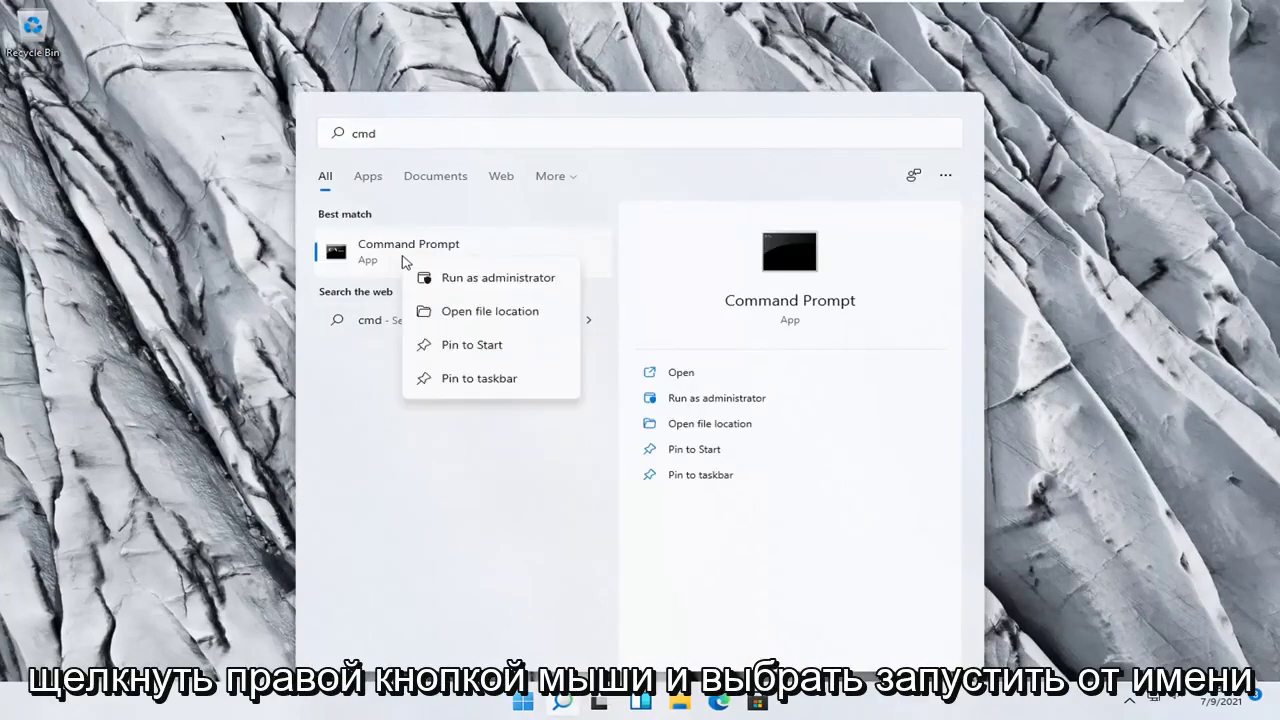
{"action": "left_click", "coordinate": [463, 279]}
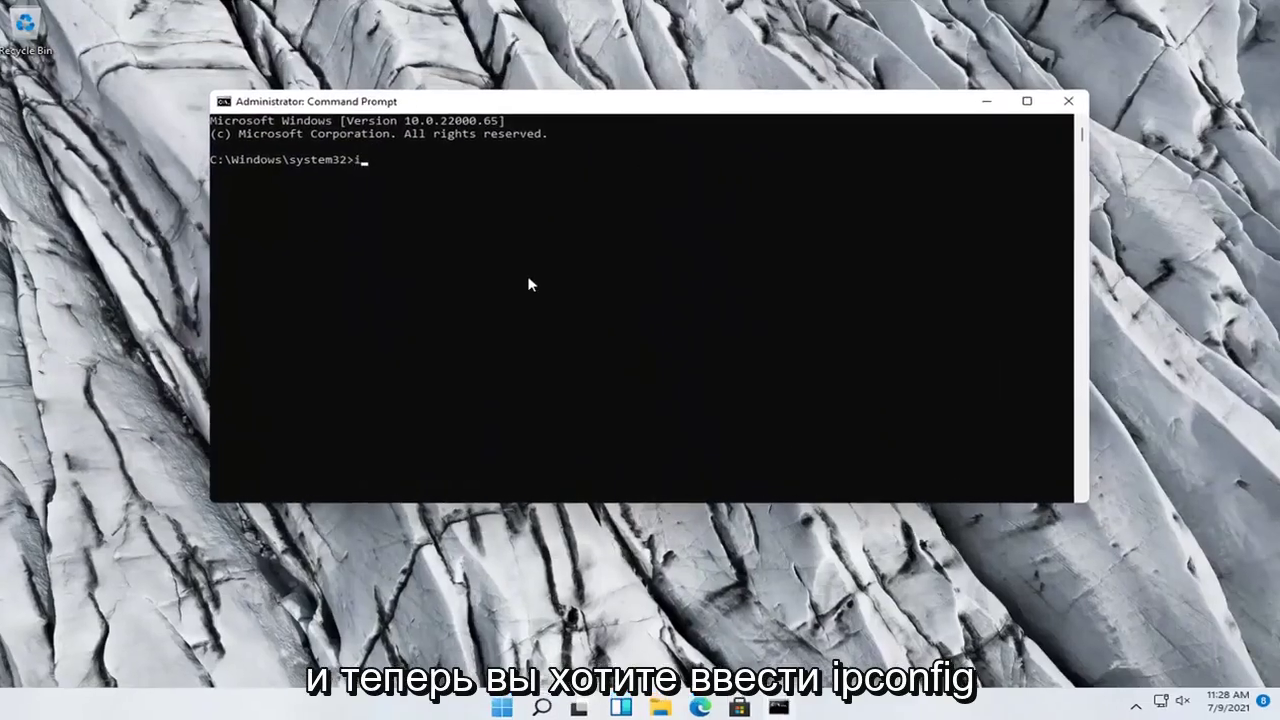
Step: Flush the DNS resolver cache by running ipconfig /flushdns
{"action": "type", "text": "ipco"}
{"action": "type", "text": "nfig /"}
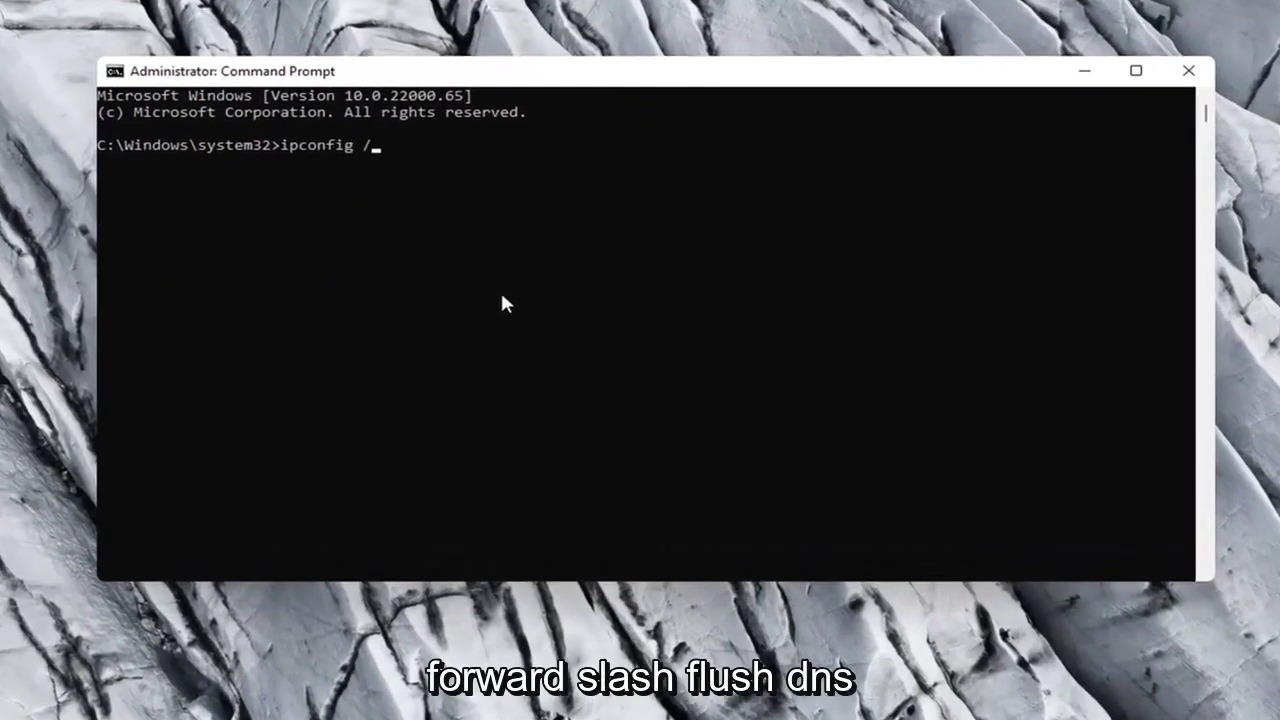
{"action": "type", "text": "flushdns"}
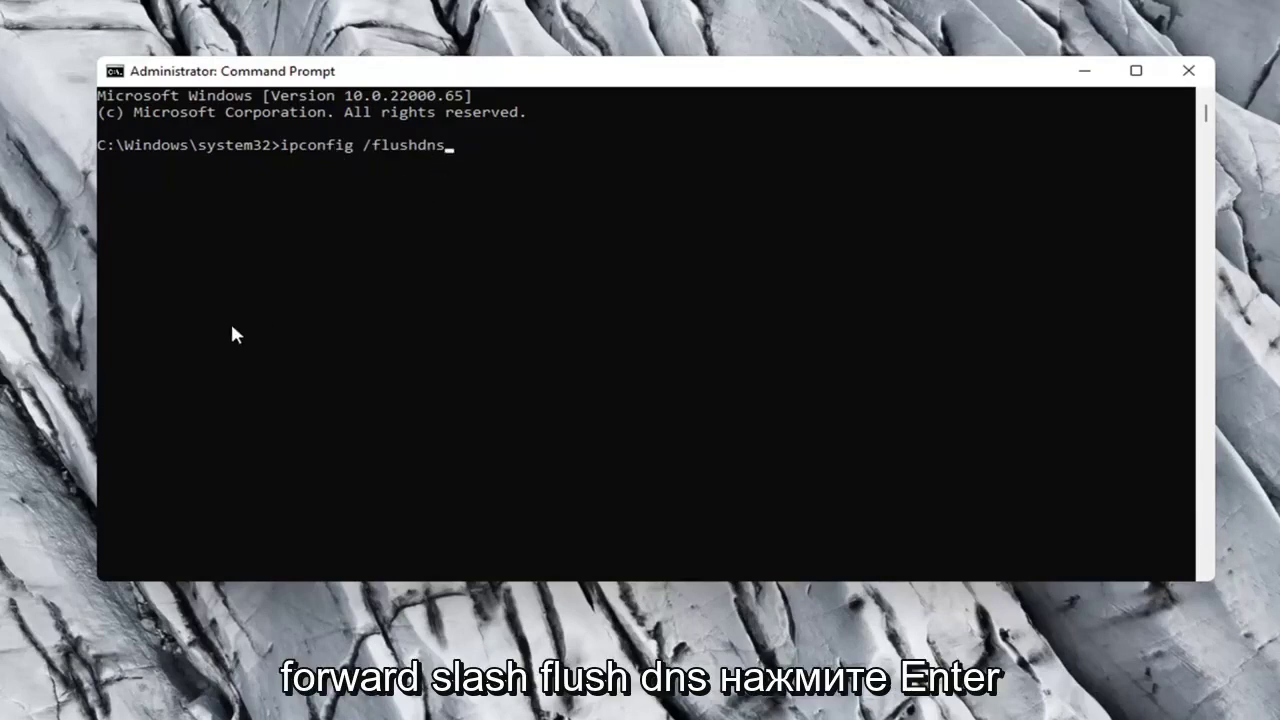
{"action": "key", "text": "Return"}
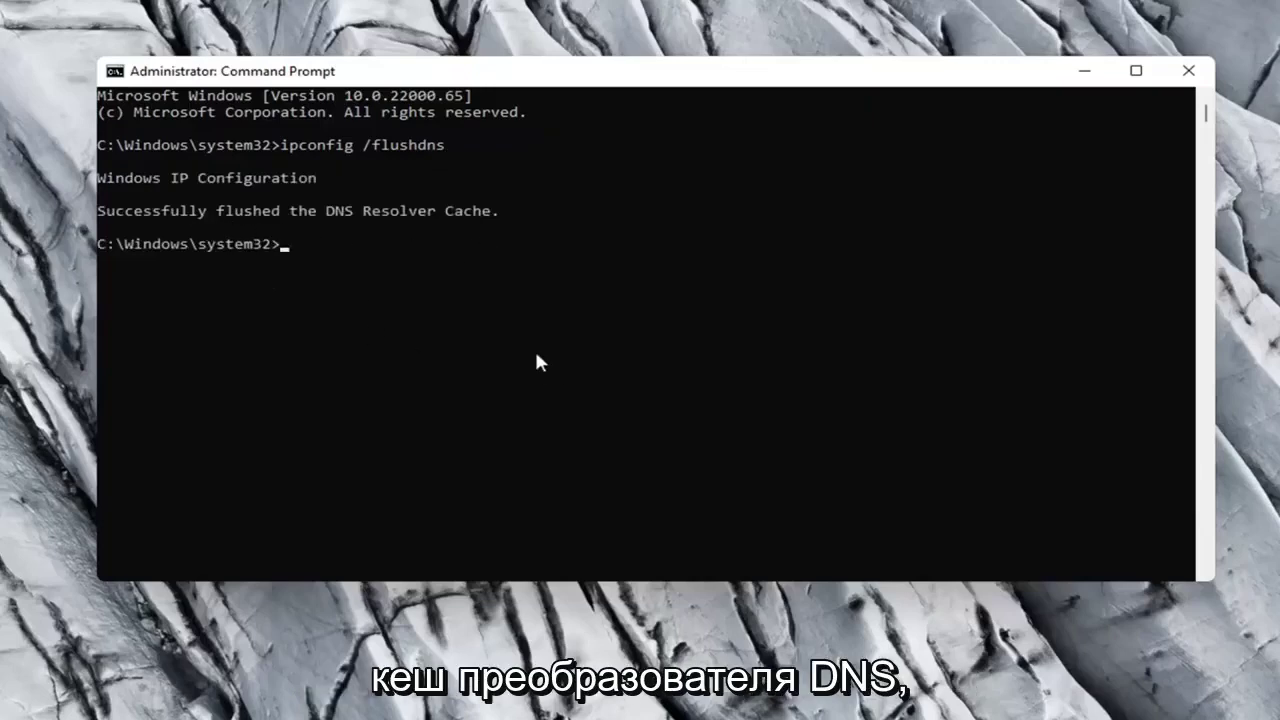
Step: Reset the Winsock catalog by running netsh winsock reset
{"action": "type", "text": "ne"}
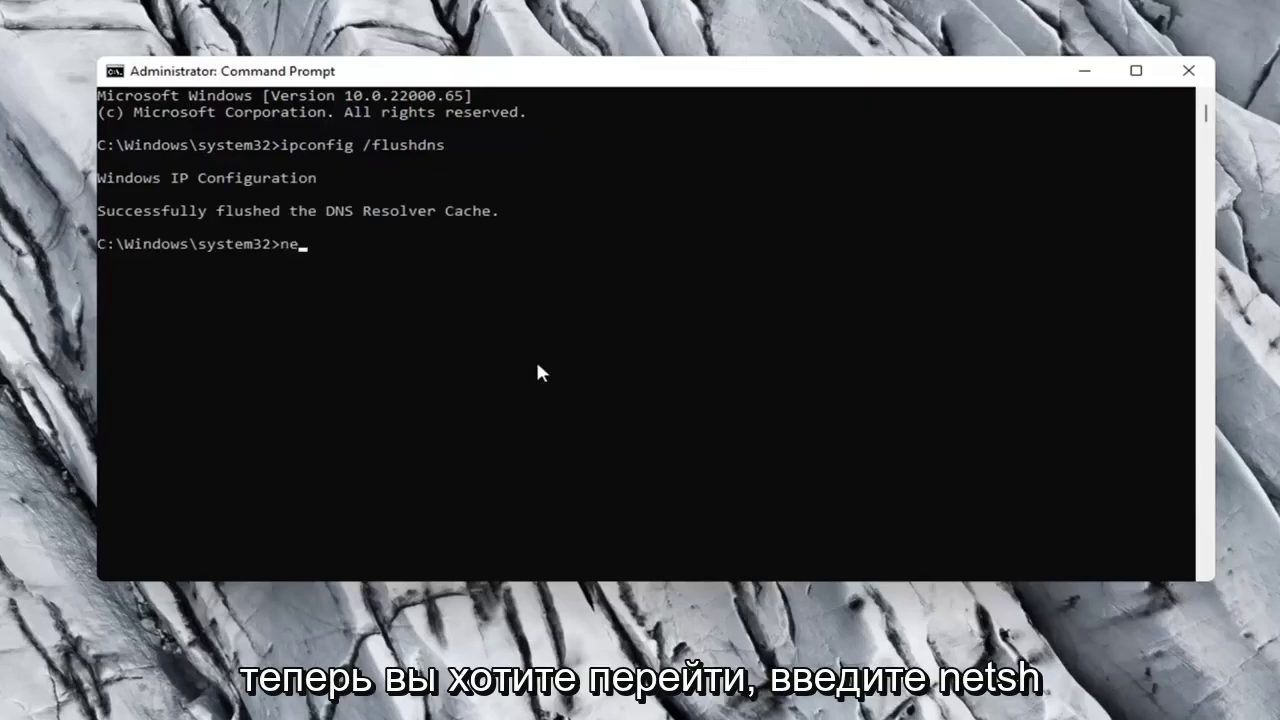
{"action": "type", "text": "tsh w"}
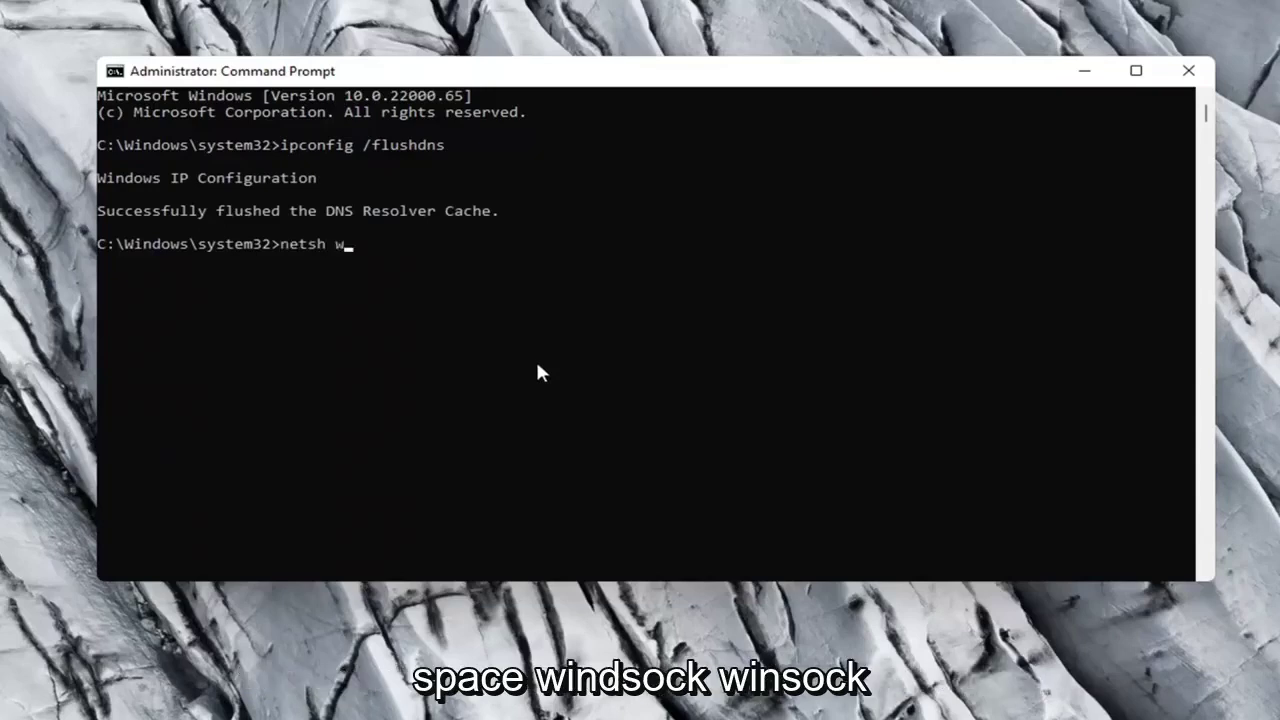
{"action": "type", "text": "insock reset"}
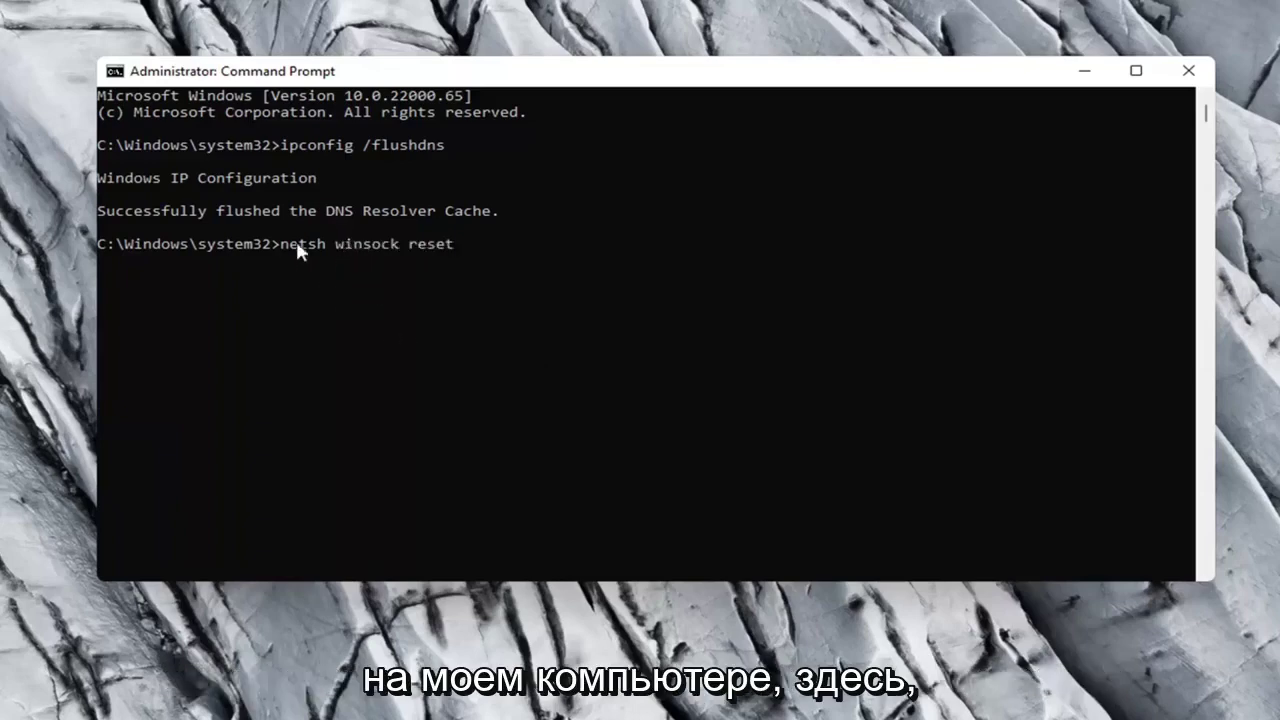
{"action": "key", "text": "Return"}
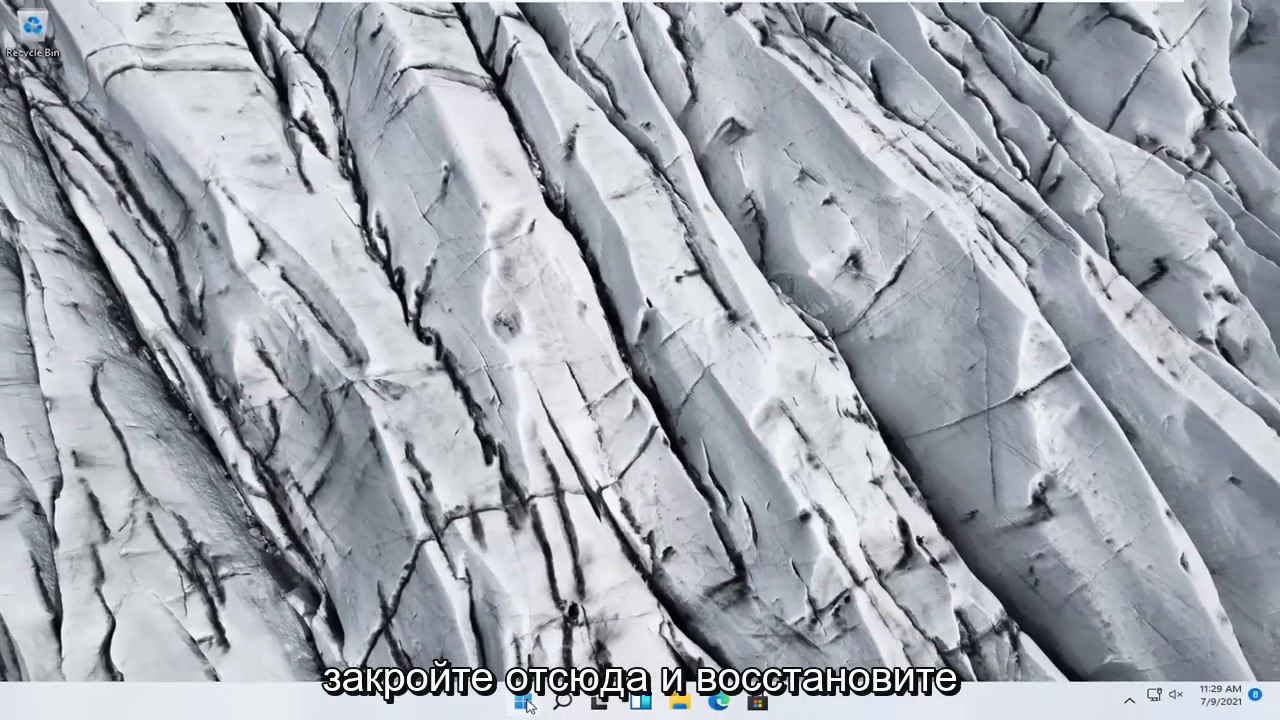
Step: Restart the computer from the desktop to apply the Winsock reset
{"action": "right_click", "coordinate": [527, 705]}
{"action": "mouse_move", "coordinate": [590, 641]}
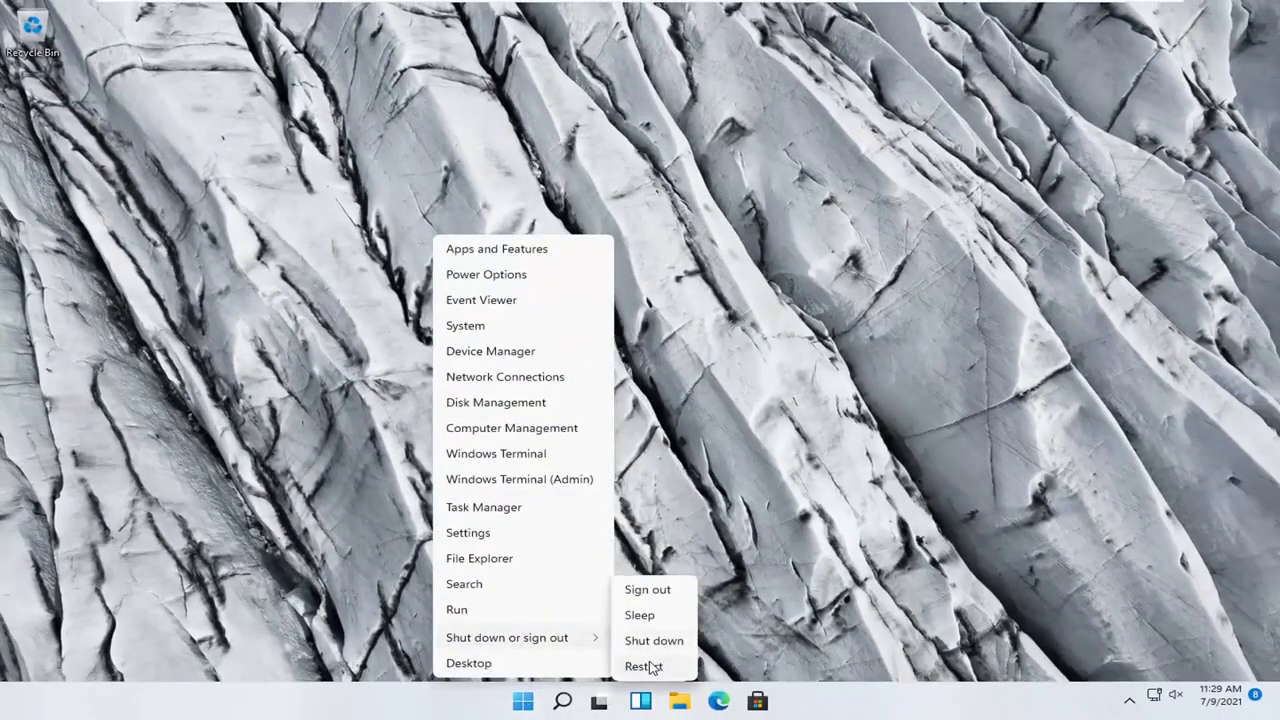
{"action": "left_click", "coordinate": [643, 666]}
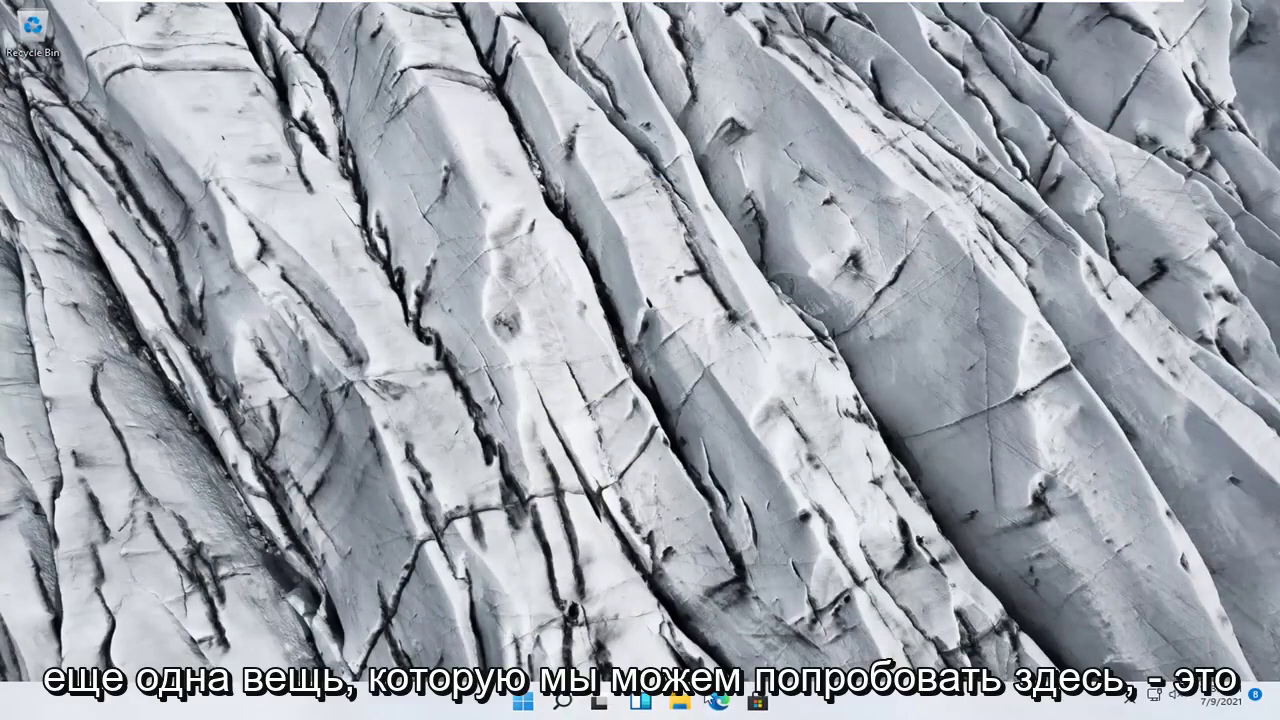
Step: Open the Network reset page within the advanced network settings of Network & internet
{"action": "right_click", "coordinate": [522, 702]}
{"action": "left_click", "coordinate": [467, 535]}
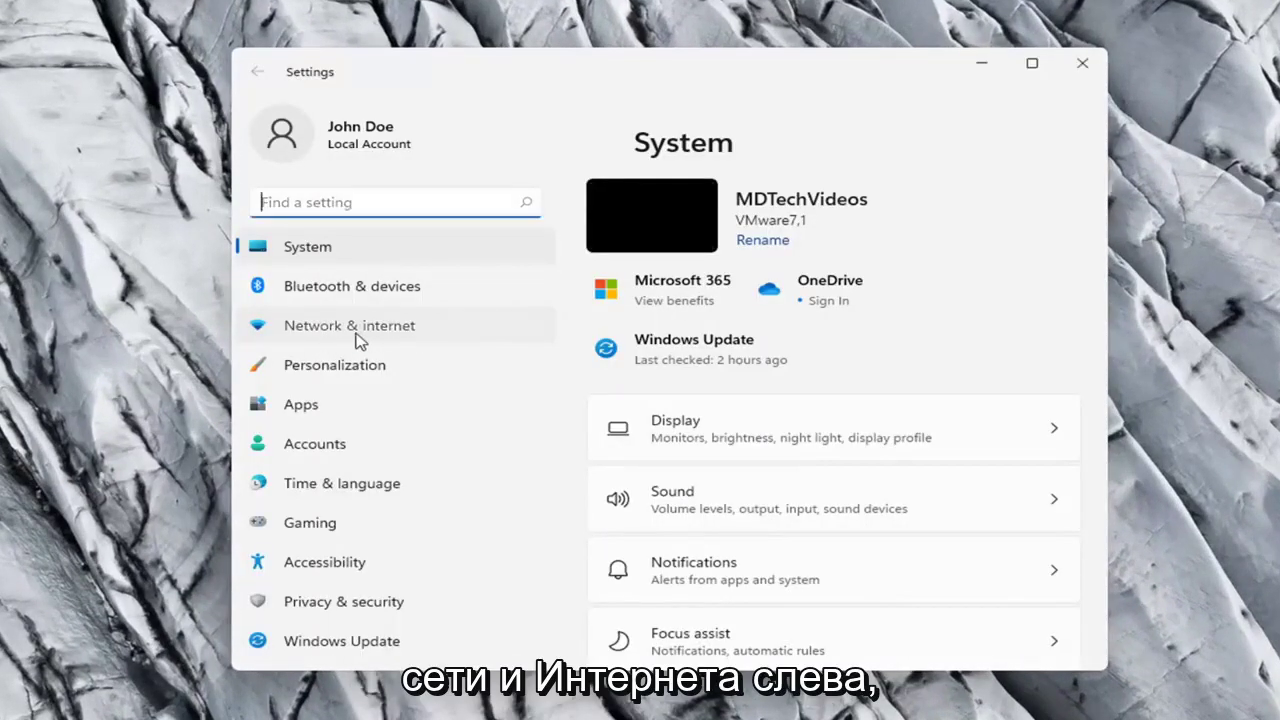
{"action": "left_click", "coordinate": [358, 340]}
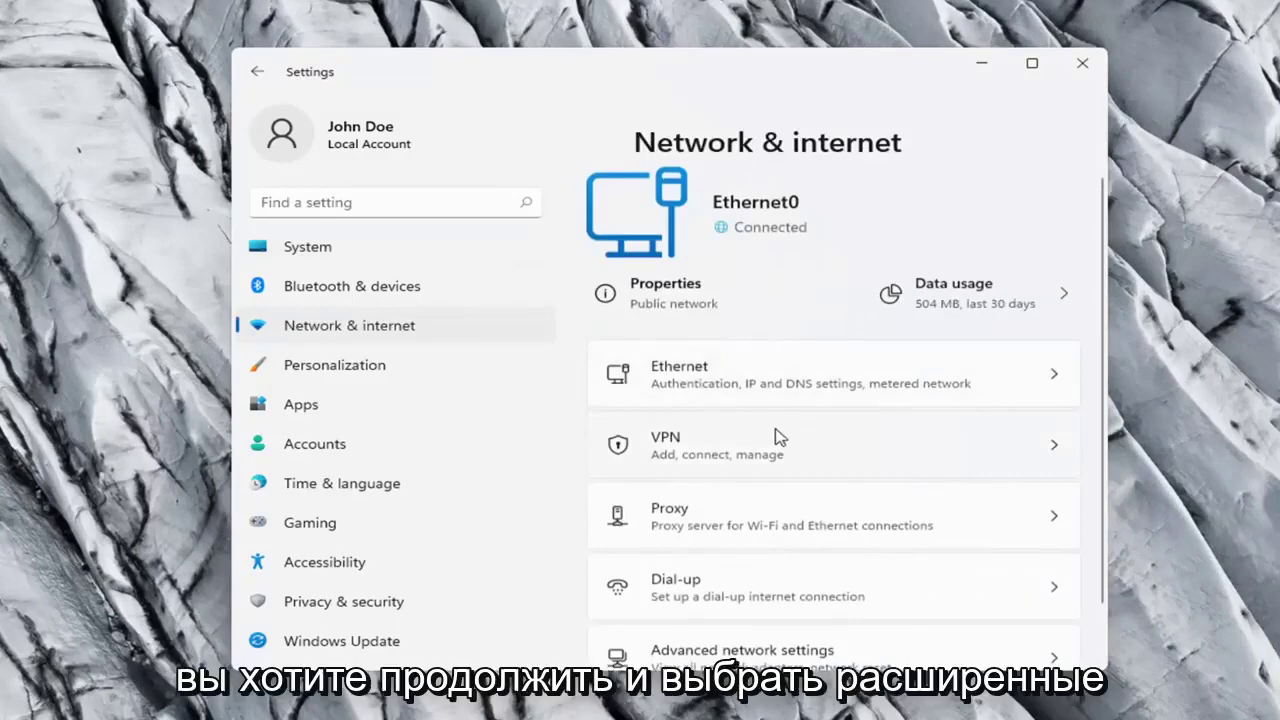
{"action": "scroll", "coordinate": [778, 437], "scroll_direction": "down", "scroll_amount": 1}
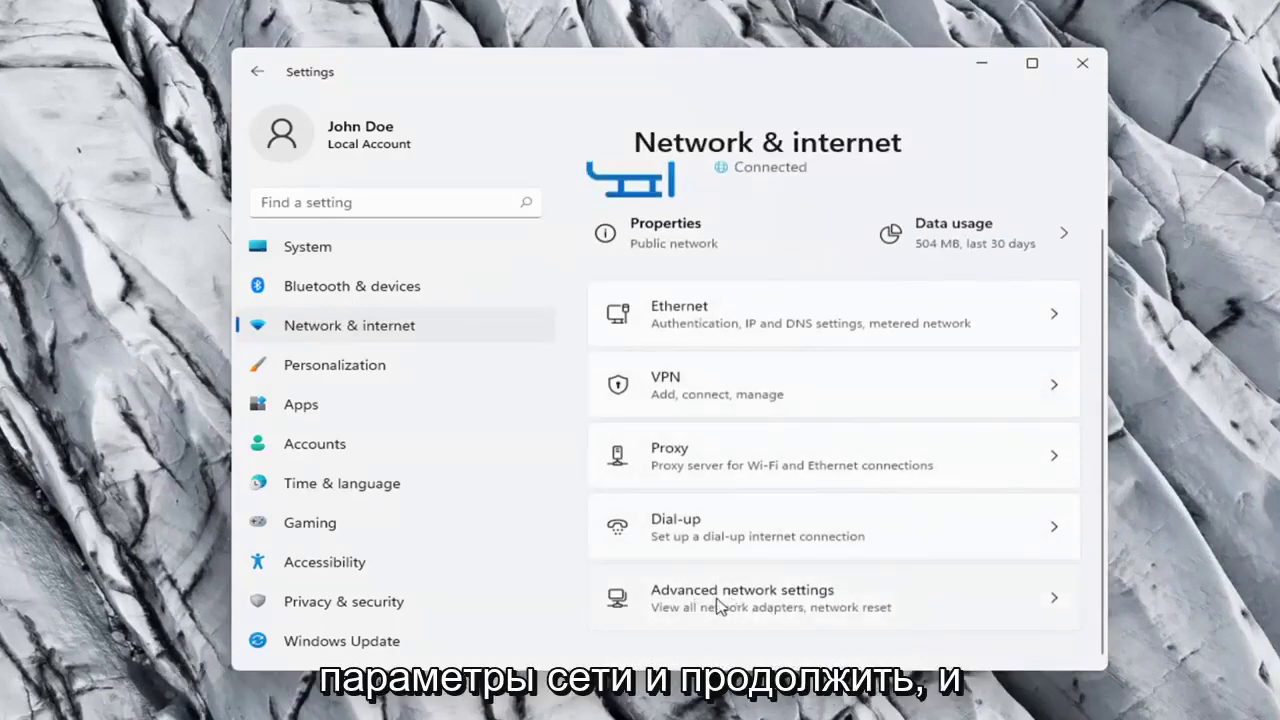
{"action": "left_click", "coordinate": [833, 607]}
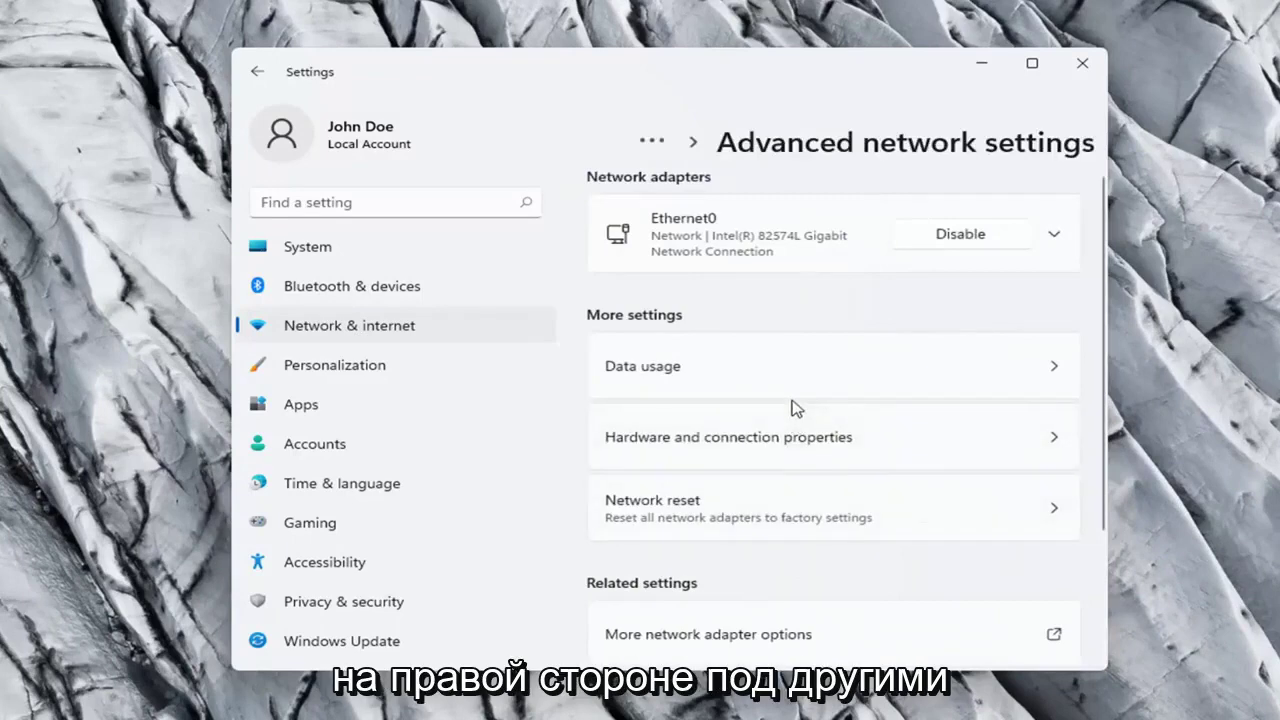
{"action": "scroll", "coordinate": [700, 400], "scroll_direction": "down", "scroll_amount": 2}
{"action": "scroll", "coordinate": [703, 337], "scroll_direction": "up", "scroll_amount": 1}
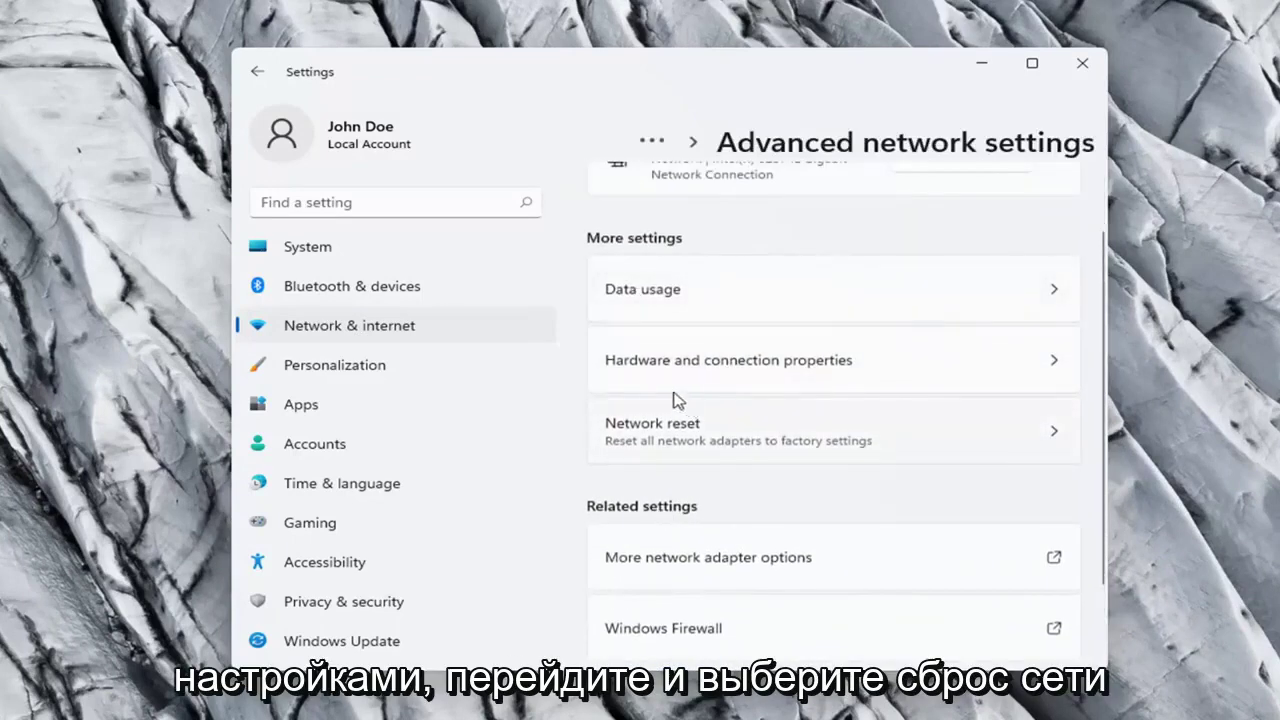
{"action": "scroll", "coordinate": [673, 400], "scroll_direction": "down", "scroll_amount": 1}
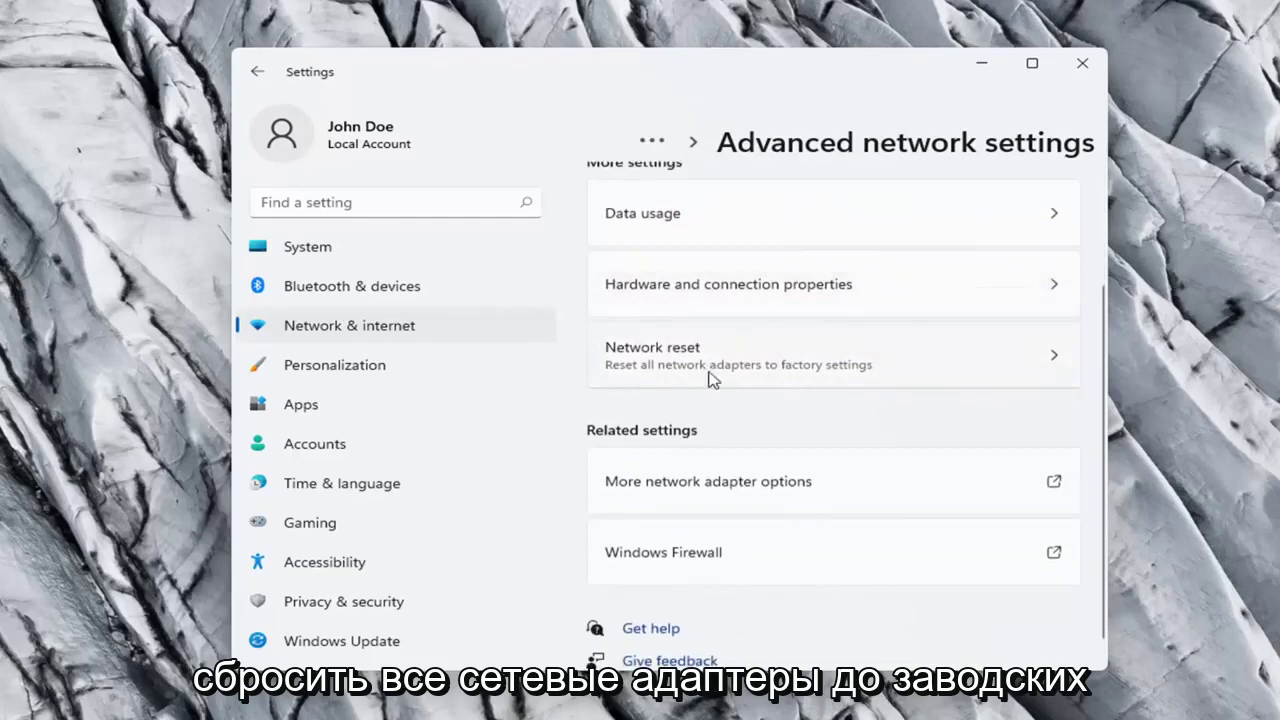
{"action": "left_click", "coordinate": [898, 380]}
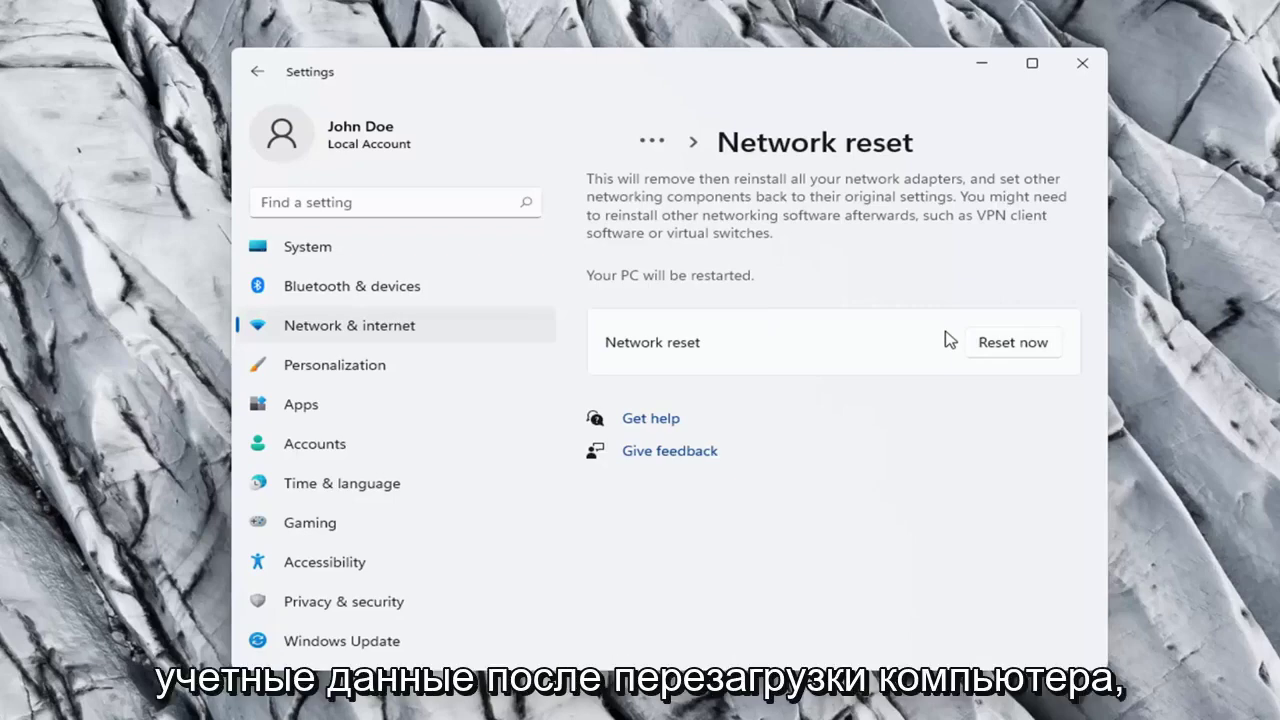
Step: Reset all network settings now, confirm the reset, and dismiss the sign-out notice and Settings
{"action": "left_click", "coordinate": [1020, 348]}
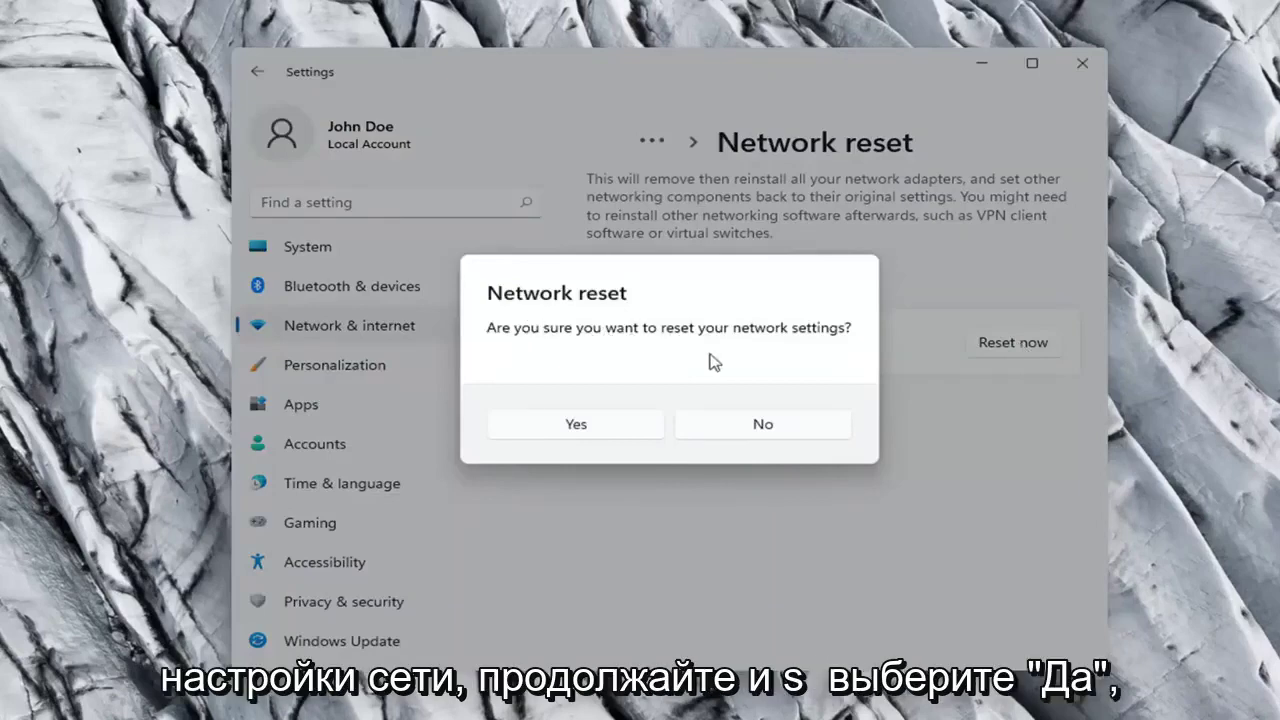
{"action": "left_click", "coordinate": [588, 427]}
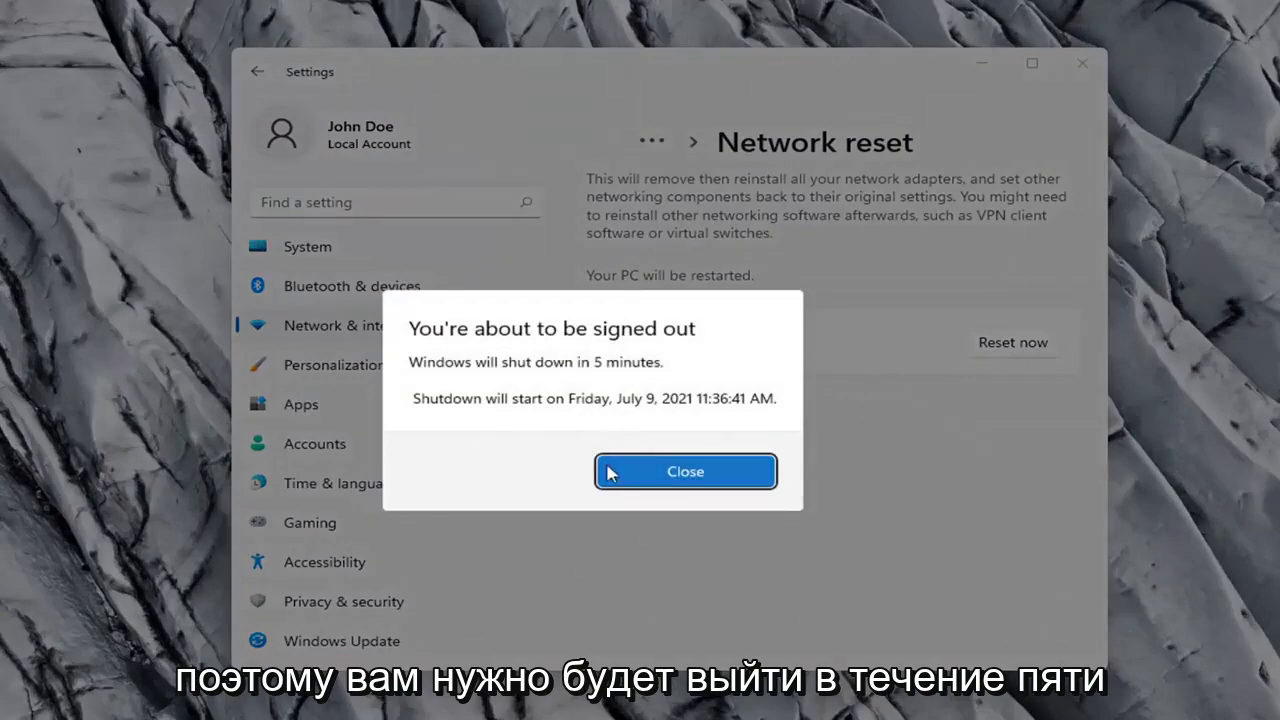
{"action": "left_click", "coordinate": [652, 477]}
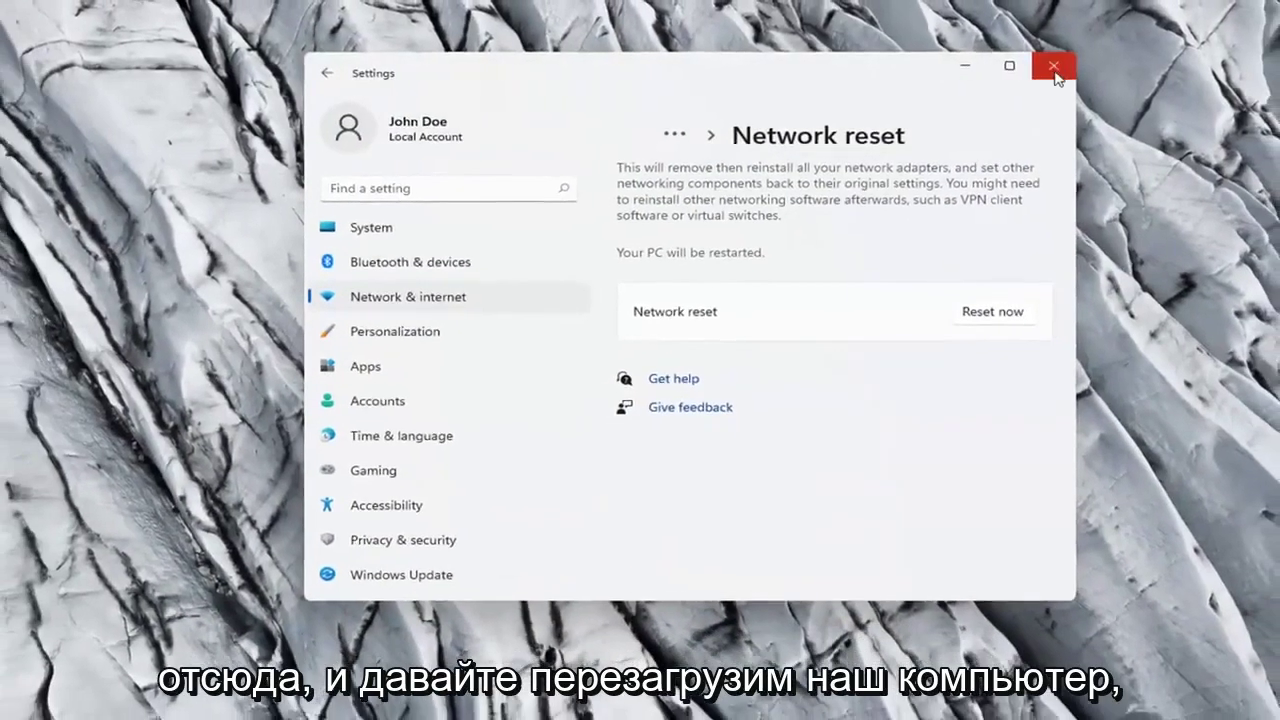
{"action": "left_click", "coordinate": [1065, 64]}
Step: Restart the computer to complete the network reset
{"action": "right_click", "coordinate": [522, 700]}
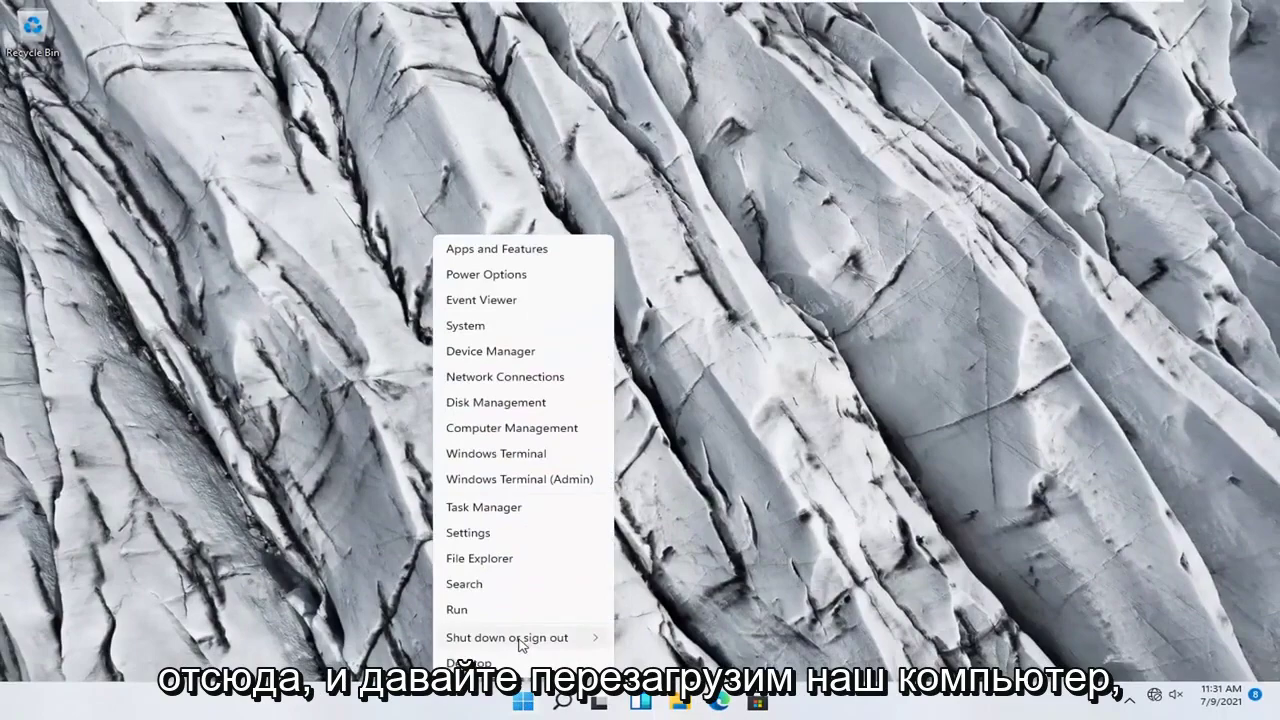